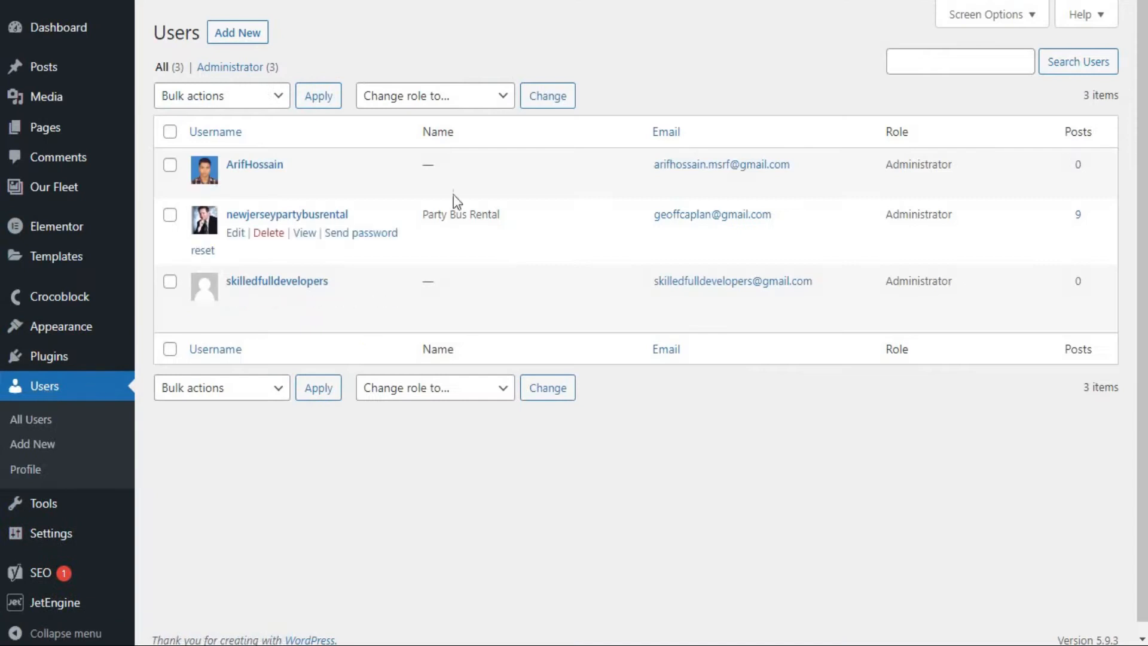
Examine the roles of the existing WordPress users and the role choices offered when adding a new user.
left_click_drag(880, 162, 953, 282)
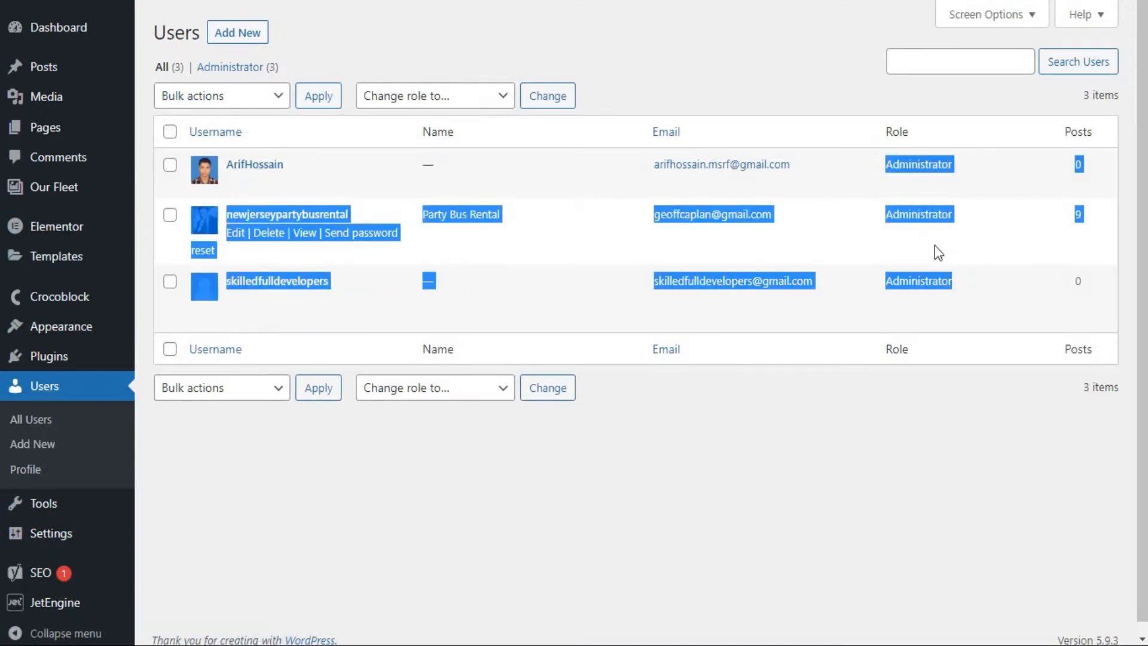
left_click(934, 247)
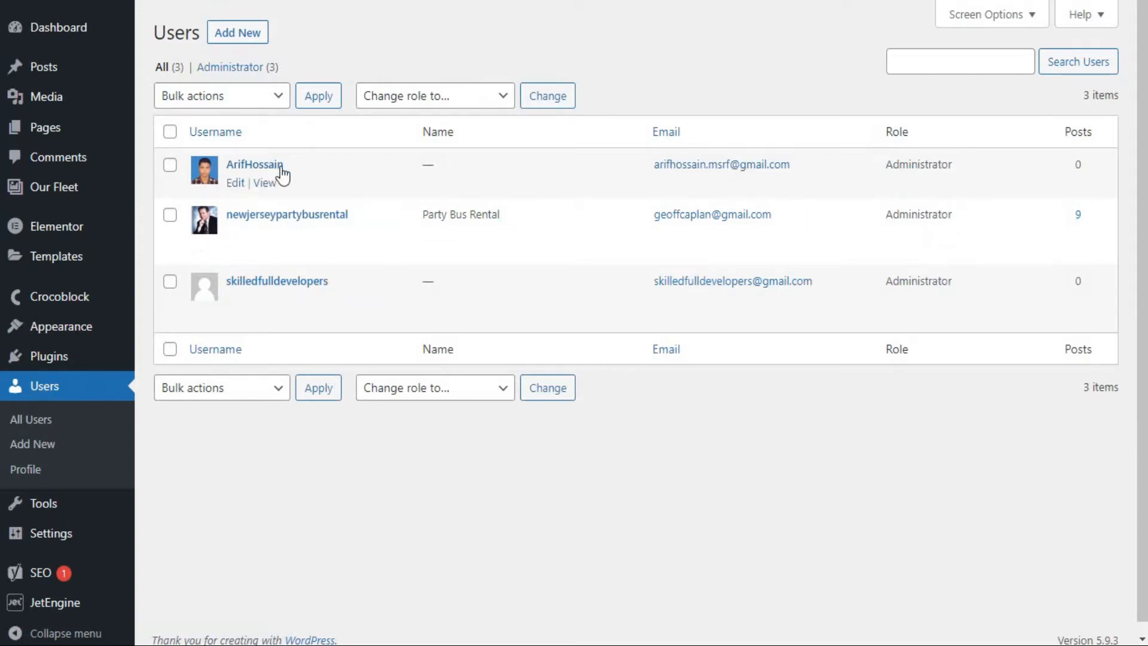
left_click(231, 41)
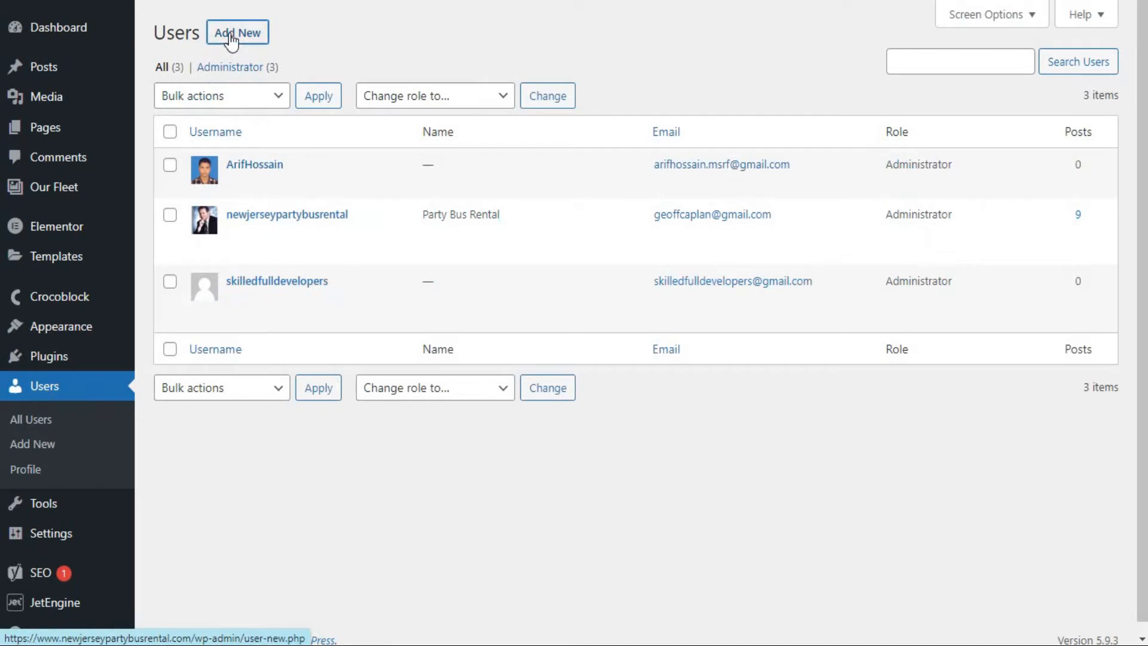
left_click(414, 548)
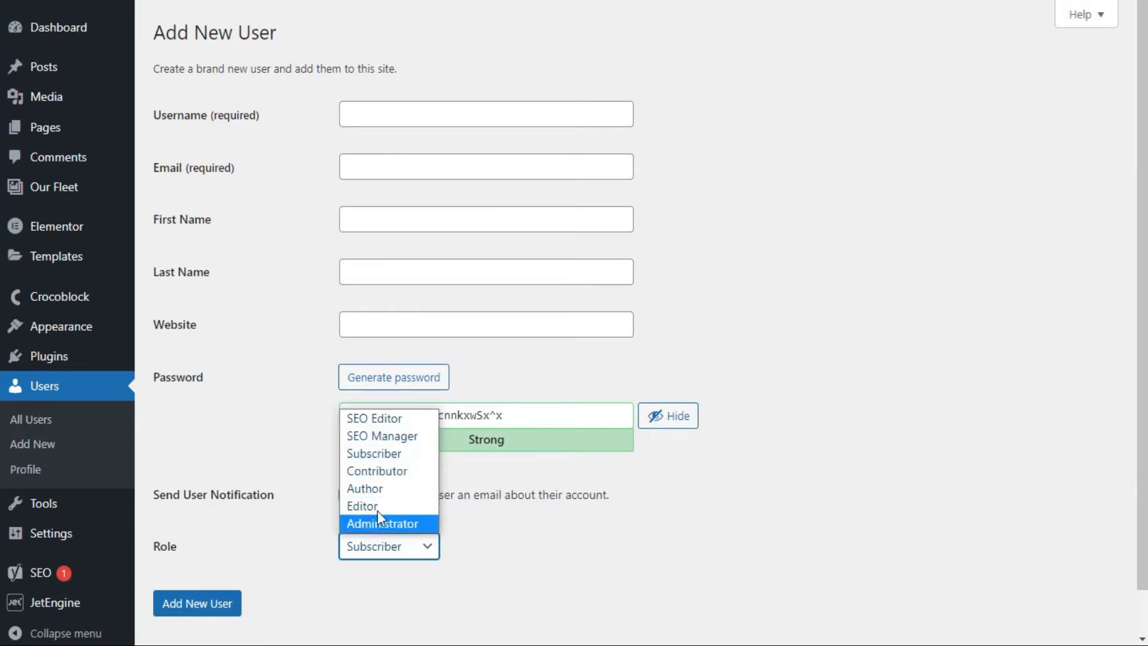
left_click(704, 533)
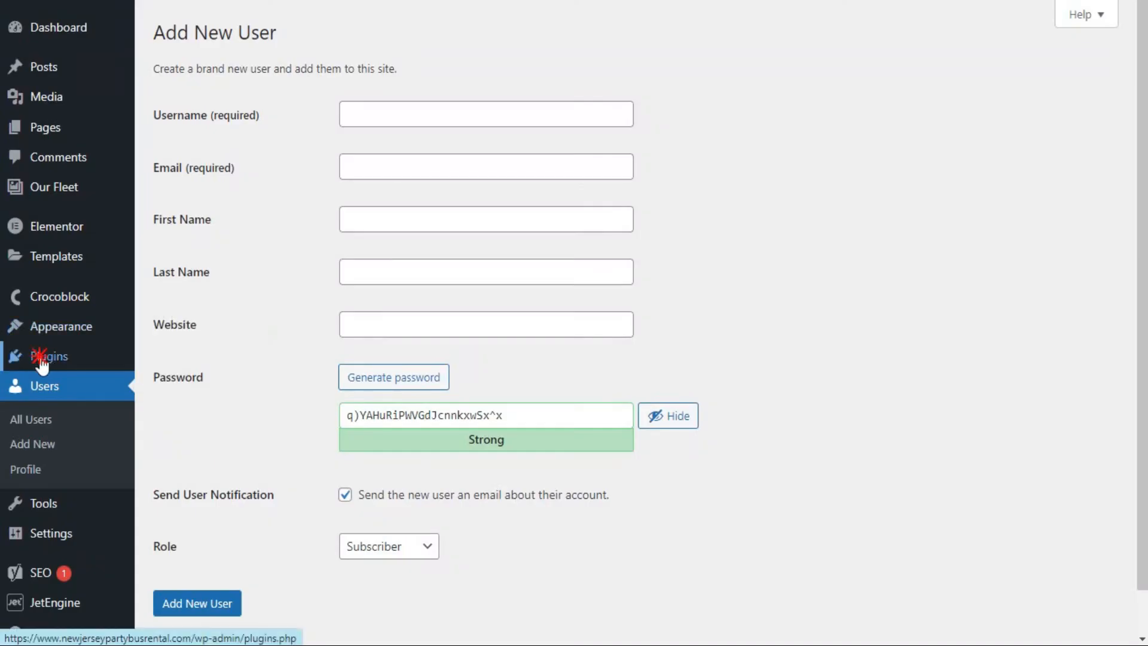
Review the full list of installed plugins for options to add, update or delete them.
left_click(39, 363)
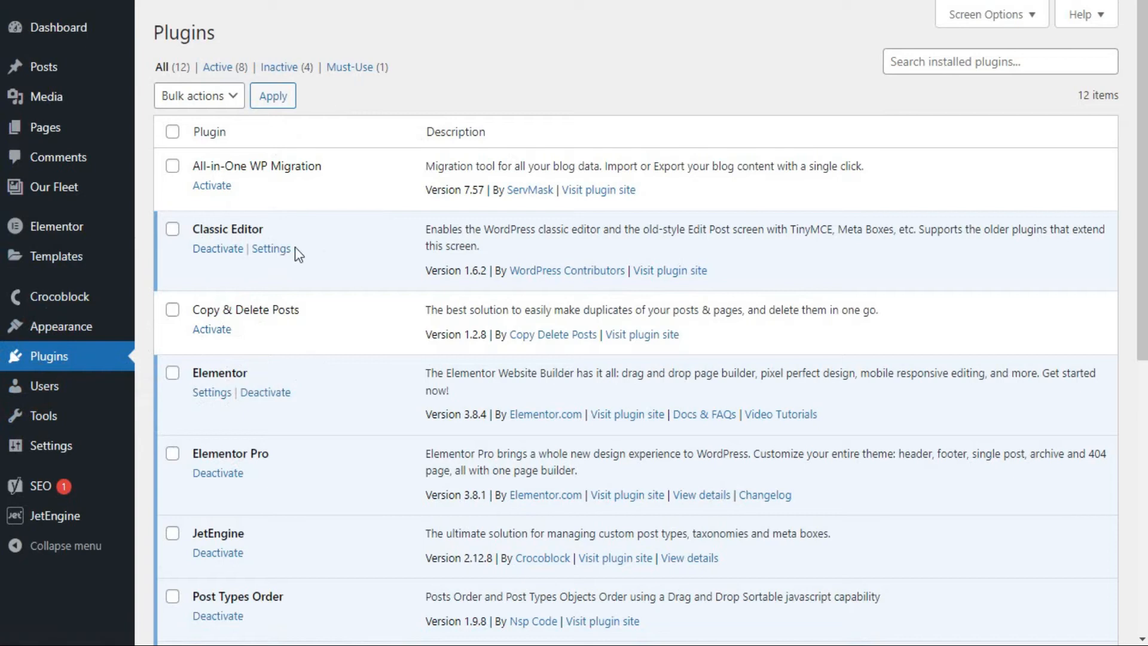
scroll(353, 468, "down", 8)
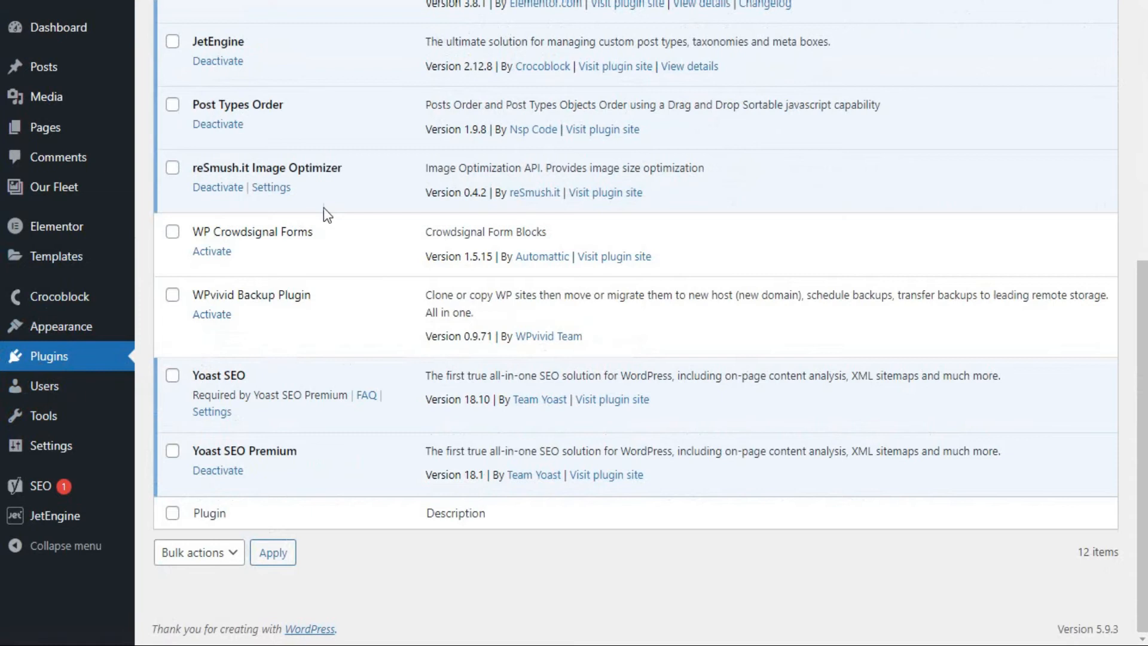
scroll(339, 207, "up", 8)
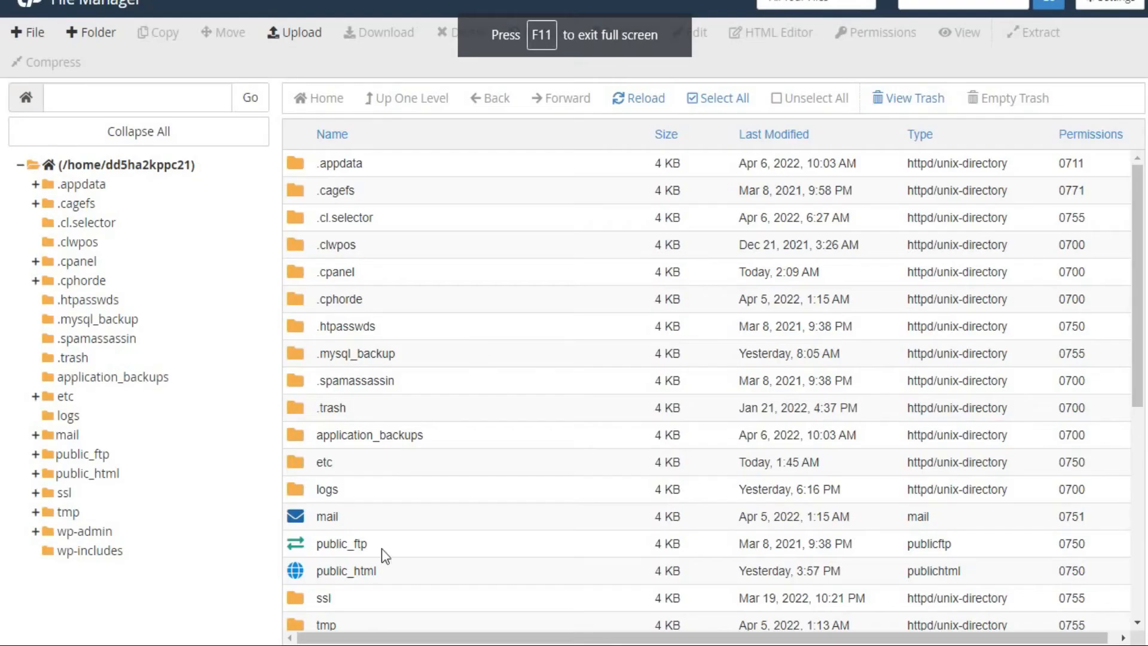
Switch to the cPanel File Manager and view the contents of the public_html/wp-content/plugins folder.
scroll(381, 547, "down", 2)
double_click(381, 489)
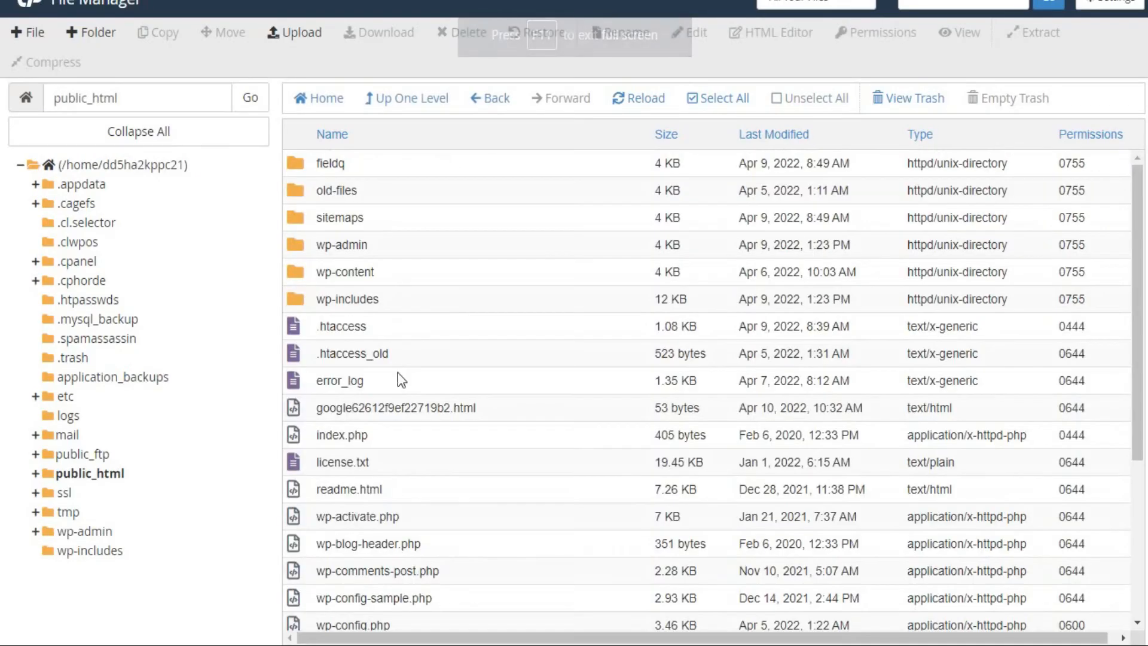
double_click(390, 266)
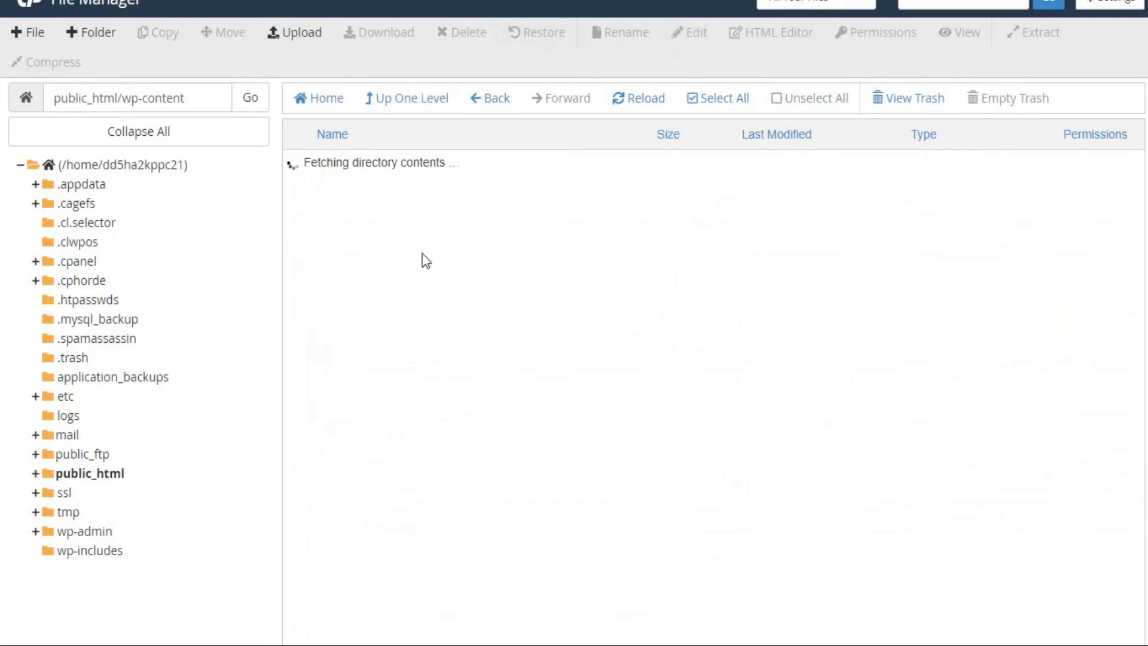
double_click(375, 270)
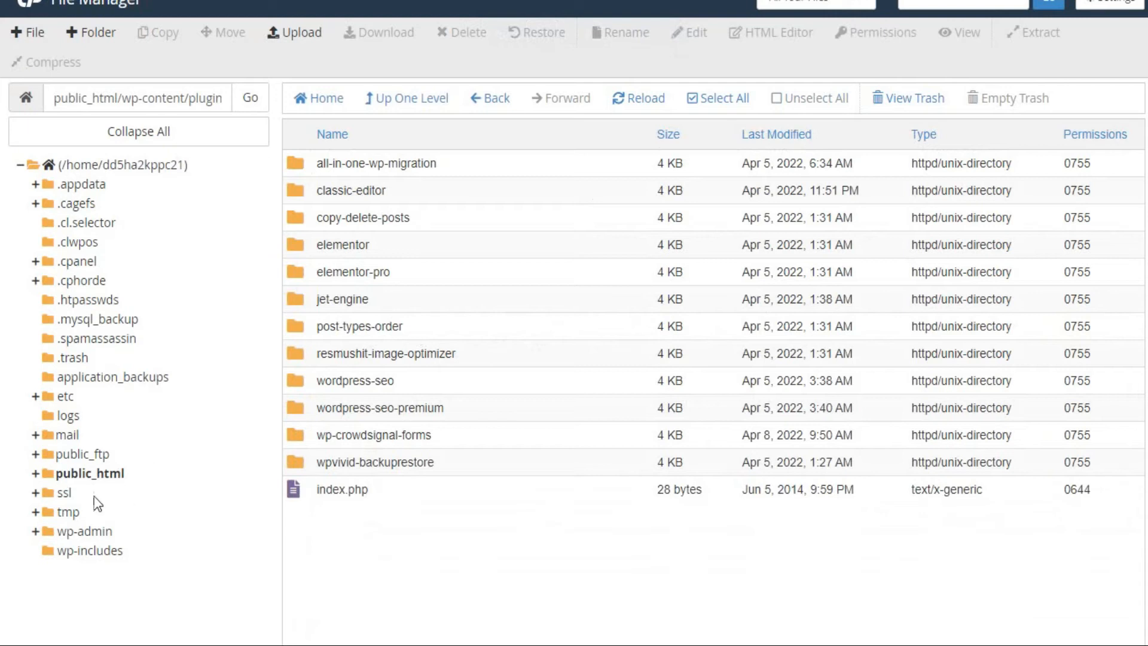
Return to the public_html folder and open wp-config.php for editing.
left_click(72, 473)
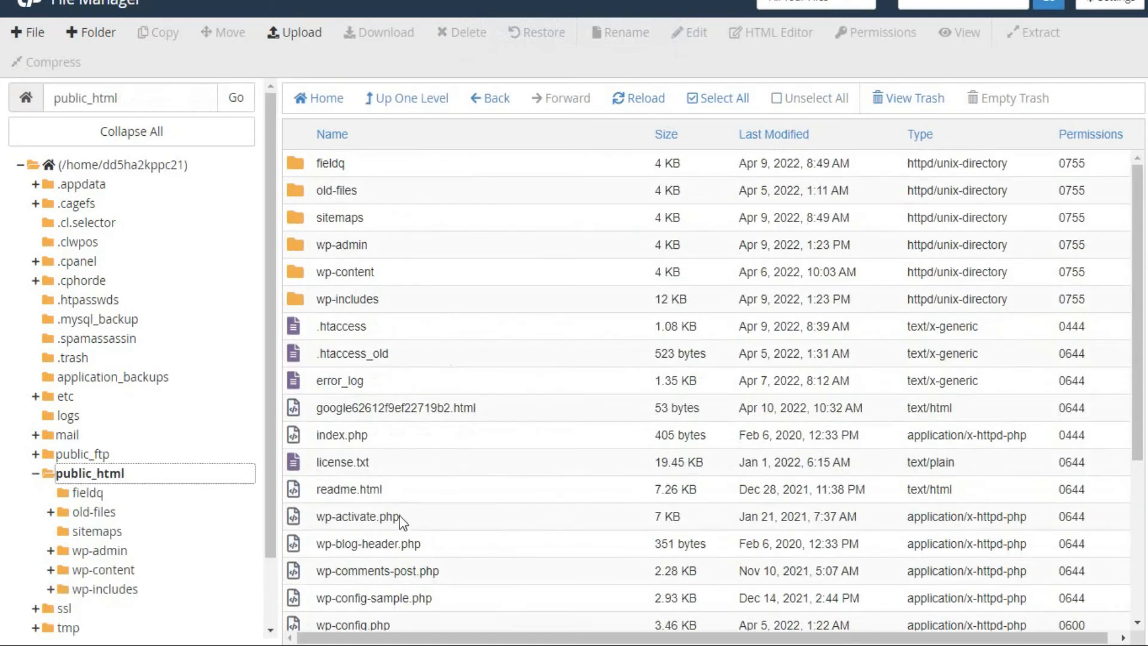
scroll(382, 541, "down", 3)
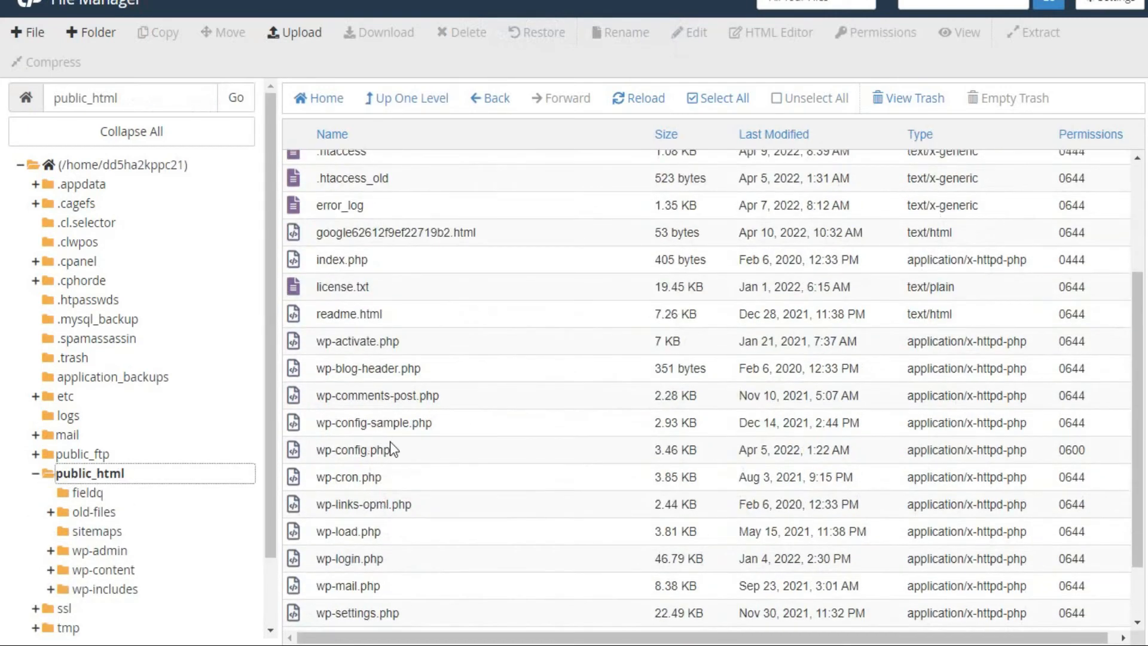
left_click(381, 453)
right_click(395, 461)
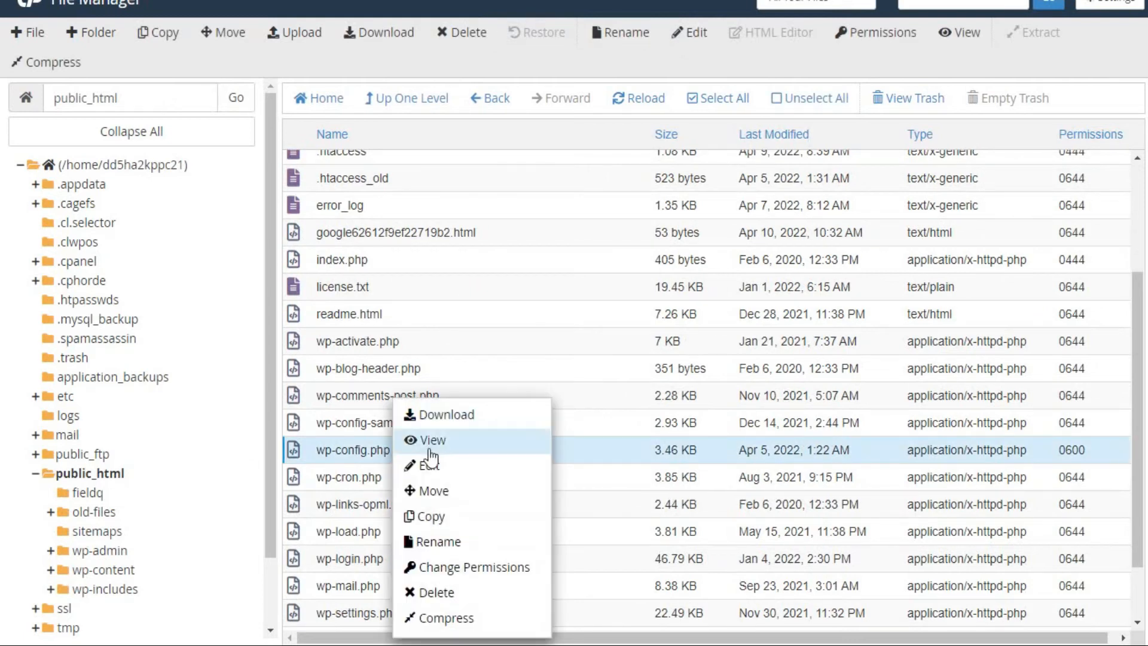
left_click(431, 466)
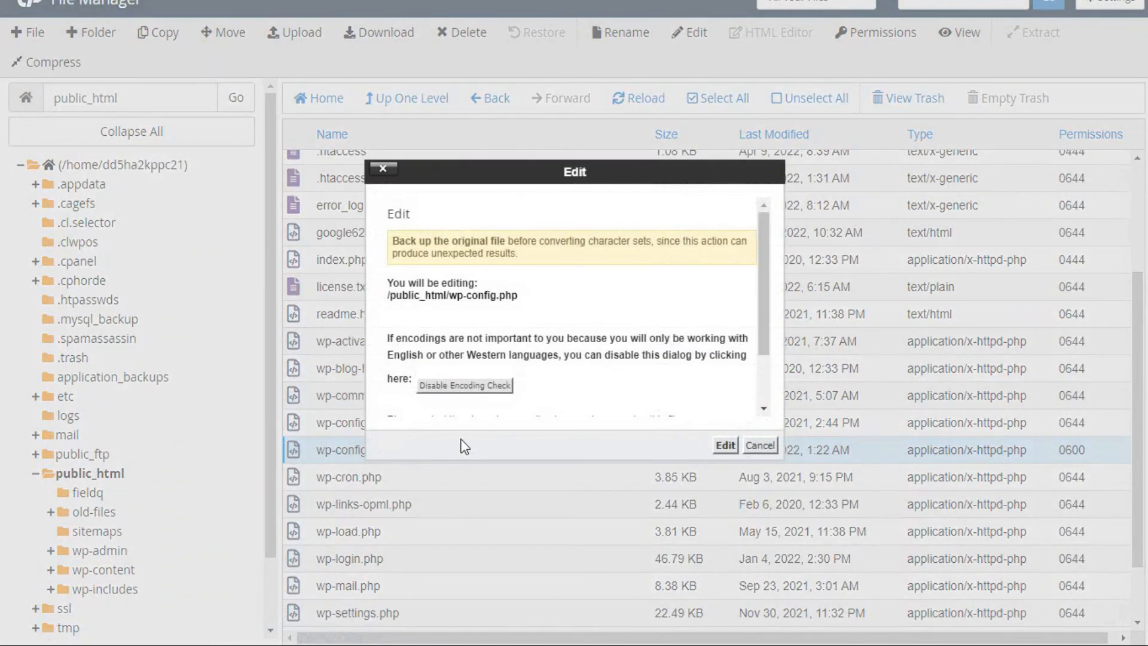
left_click(724, 446)
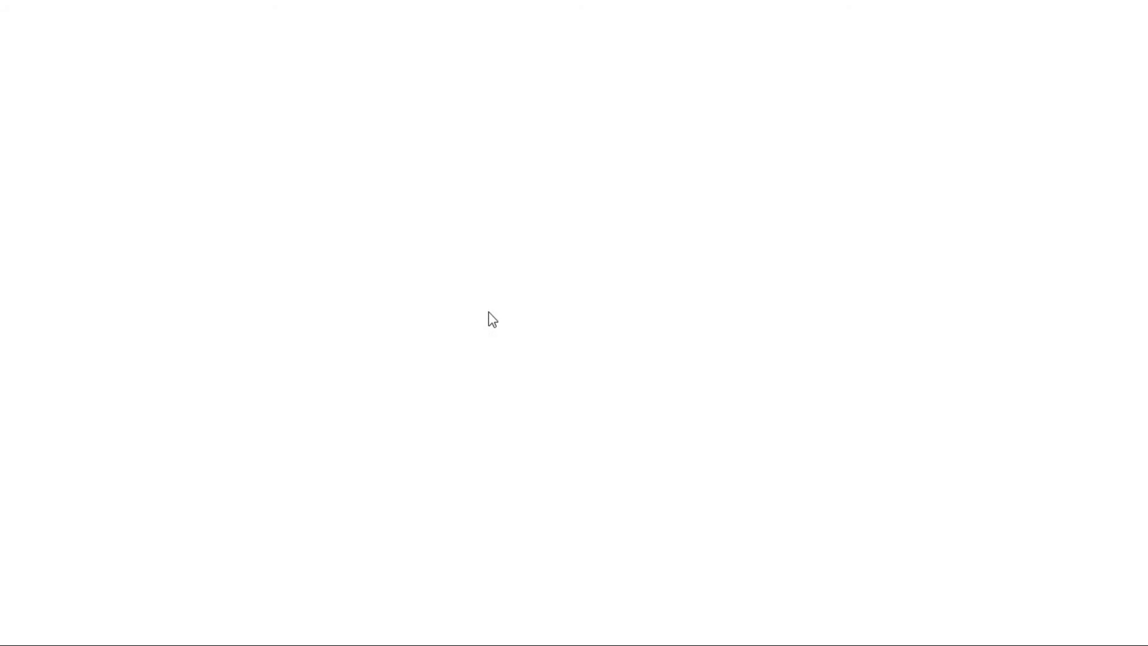
Set the DISALLOW_FILE_EDIT constant to false at the end of wp-config.php.
scroll(458, 264, "down", 13)
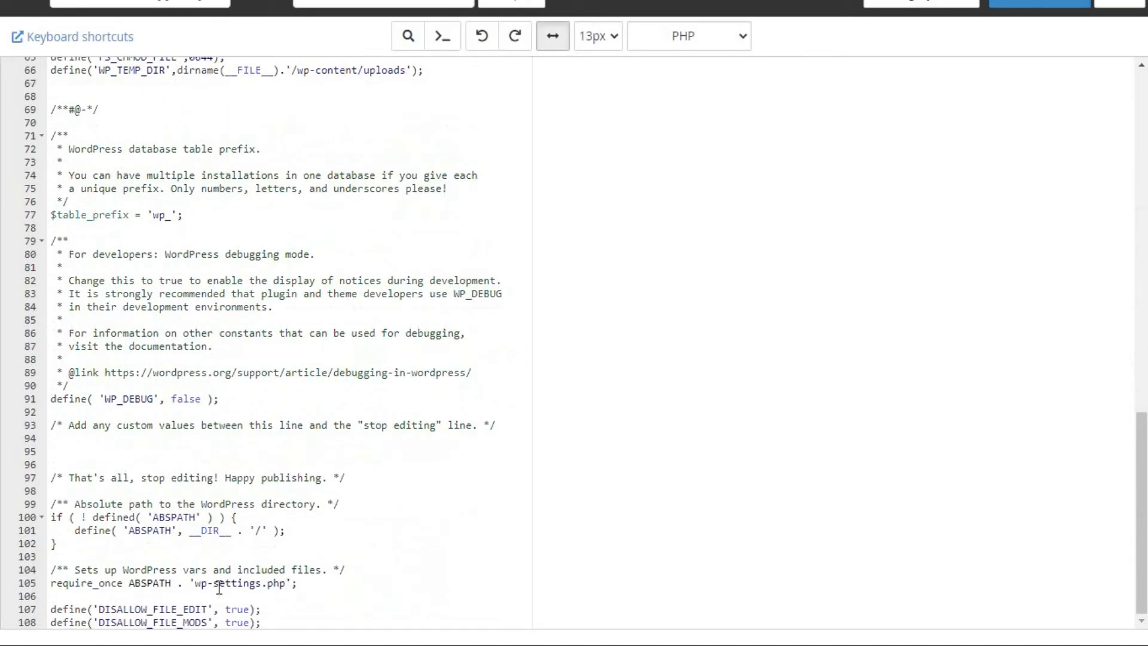
key("ctrl+plus")
key("ctrl+plus")
key("ctrl+plus")
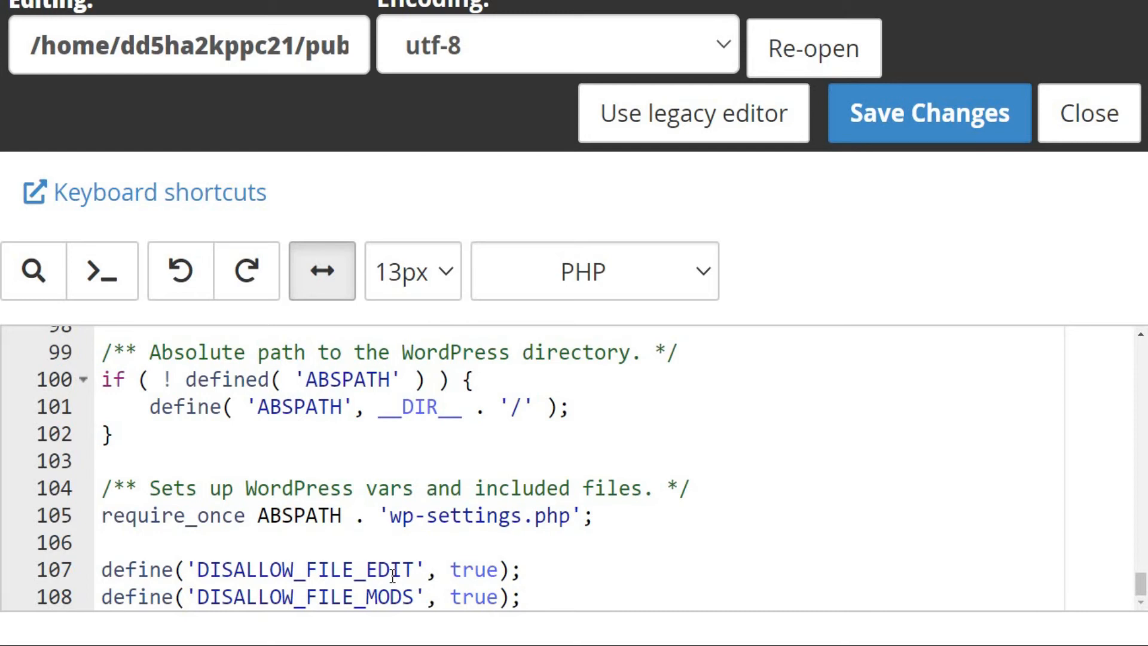
double_click(472, 569)
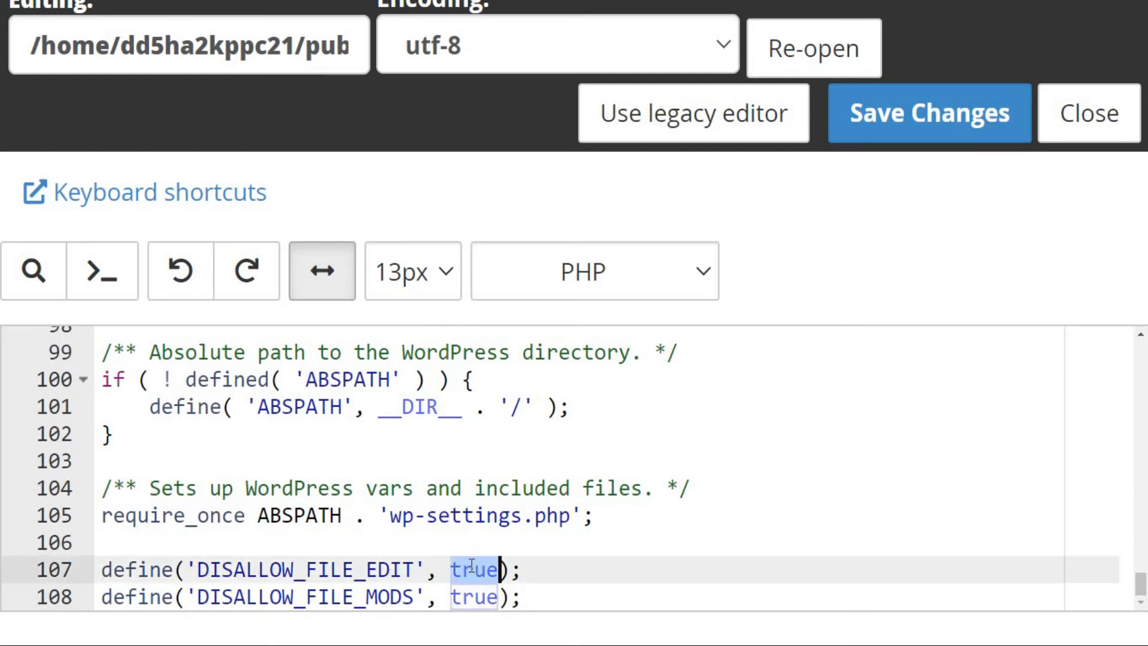
type("fa")
type("lse")
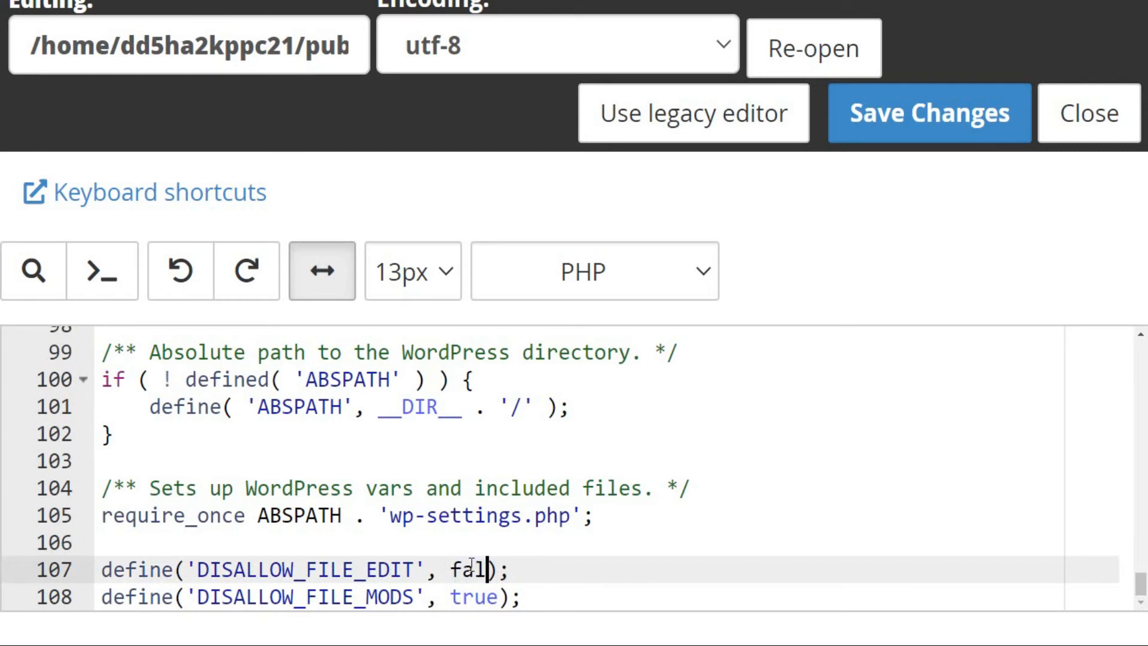
Set the DISALLOW_FILE_MODS constant to false and save wp-config.php.
double_click(473, 596)
type("fas")
key("BackSpace")
type("lse")
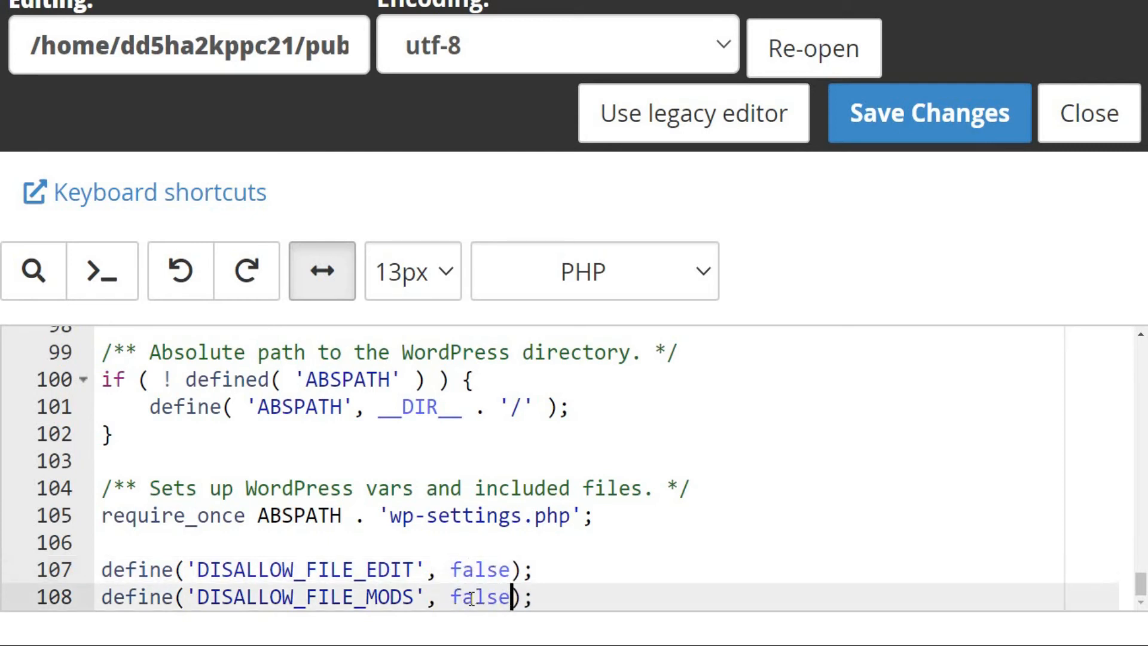
left_click(893, 132)
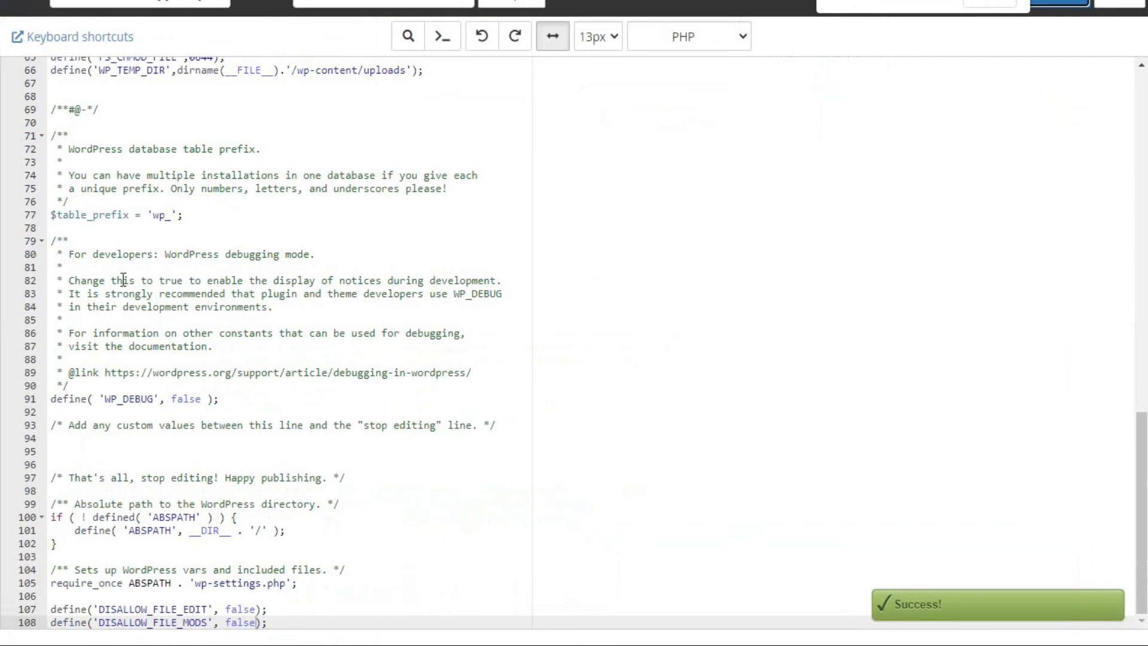
Switch back to the WordPress admin, reload the plugins page and search the plugins available for installation for "file manager".
left_click(672, 230)
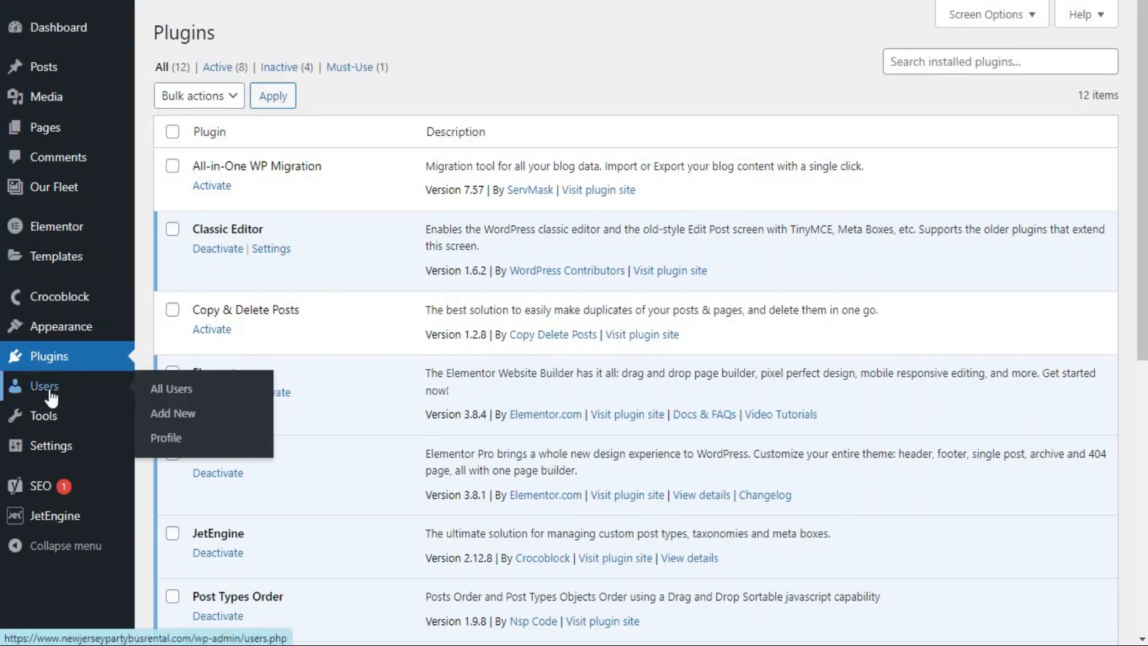
left_click(45, 361)
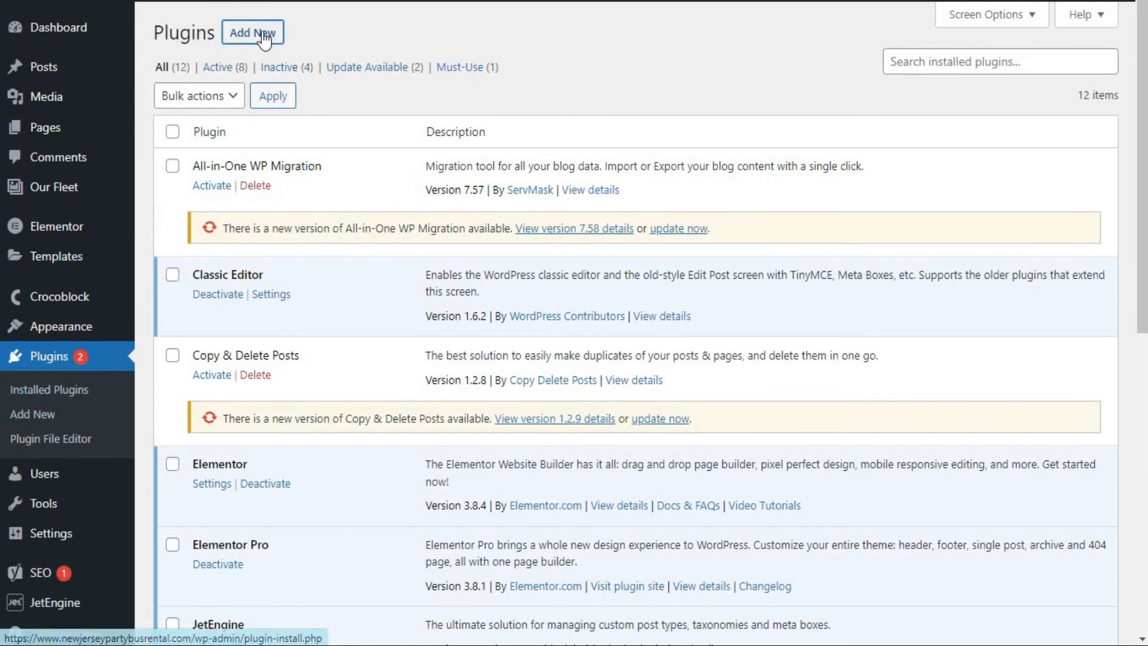
left_click(236, 53)
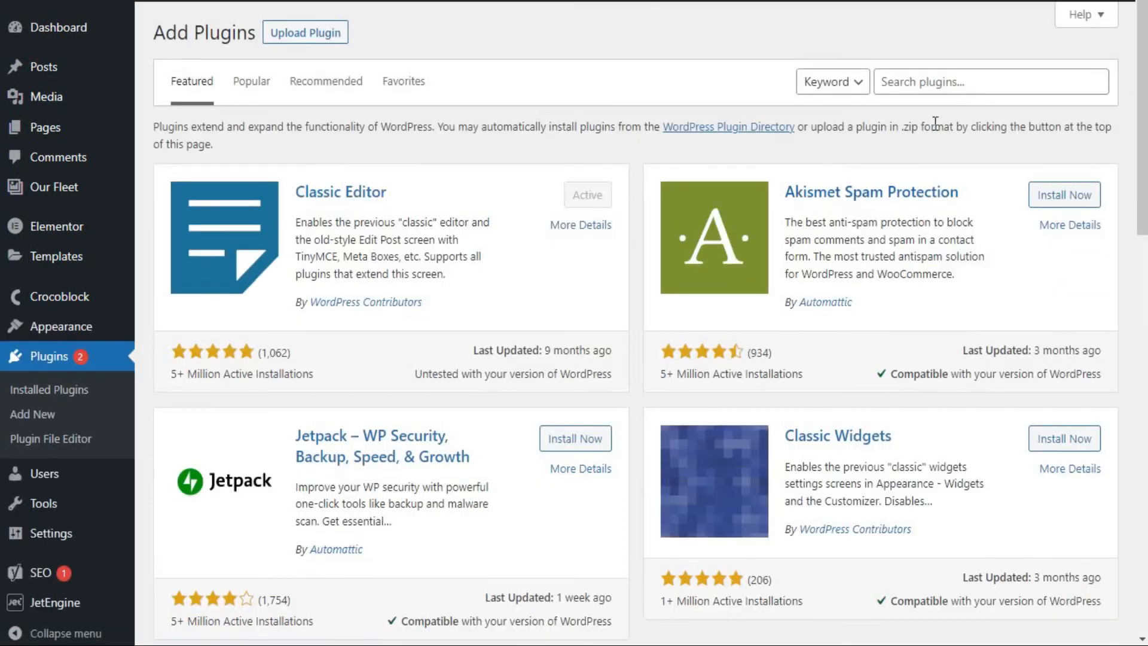
left_click(923, 82)
type("file manag")
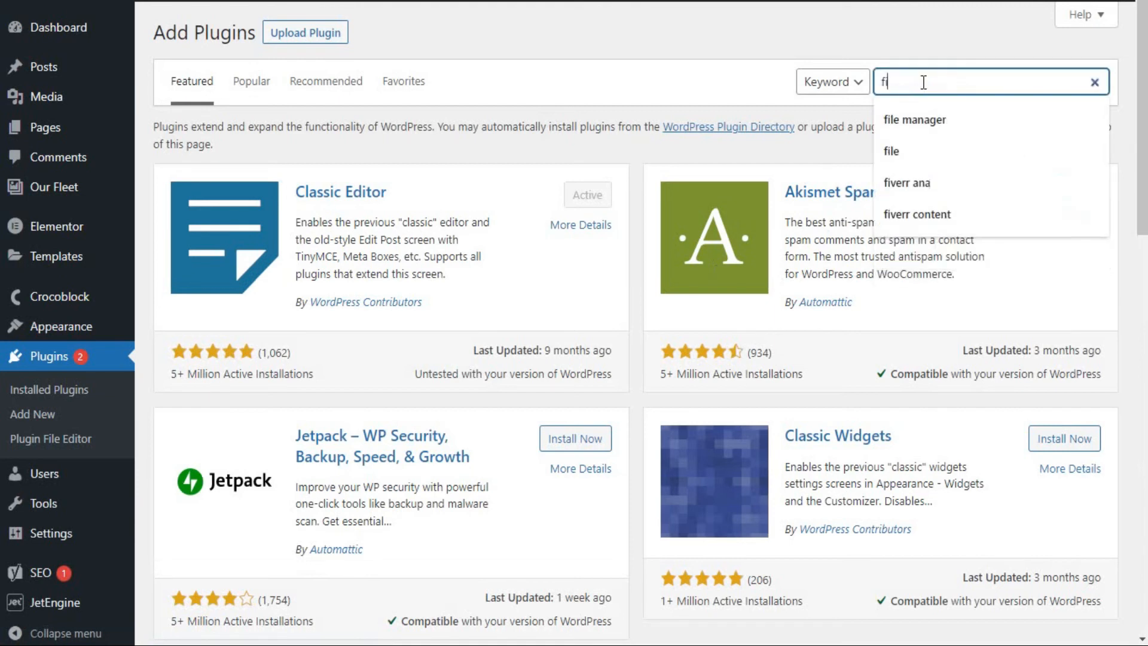
type("er")
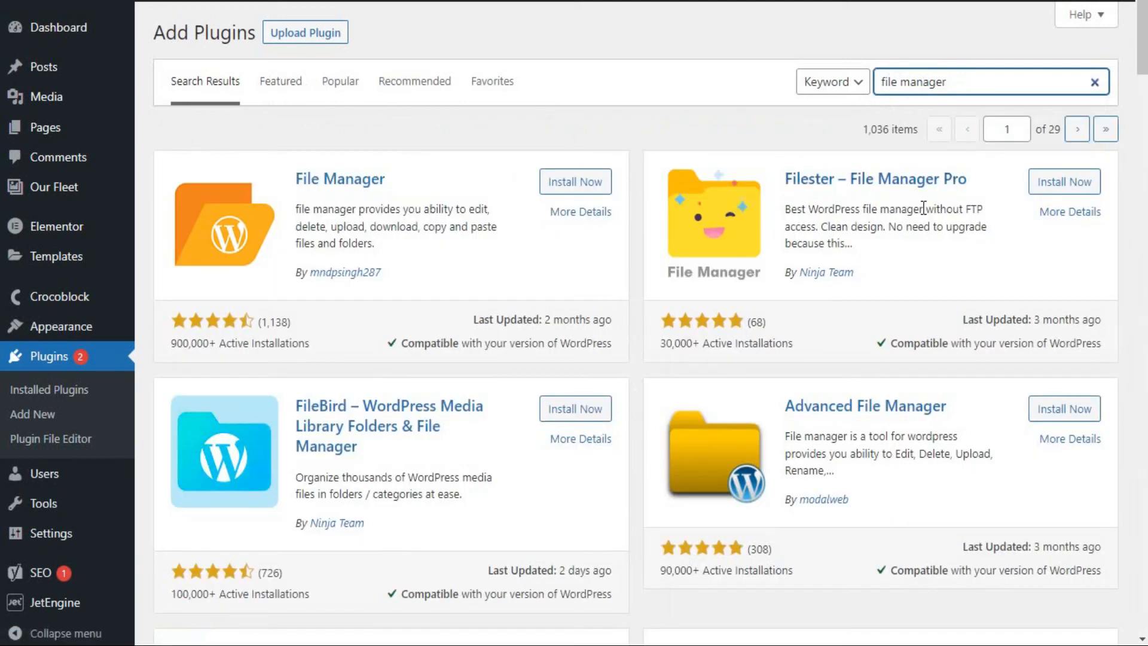
Examine the installed plugins for update and delete options, and check the theme management options.
left_click(49, 390)
scroll(282, 222, "down", 3)
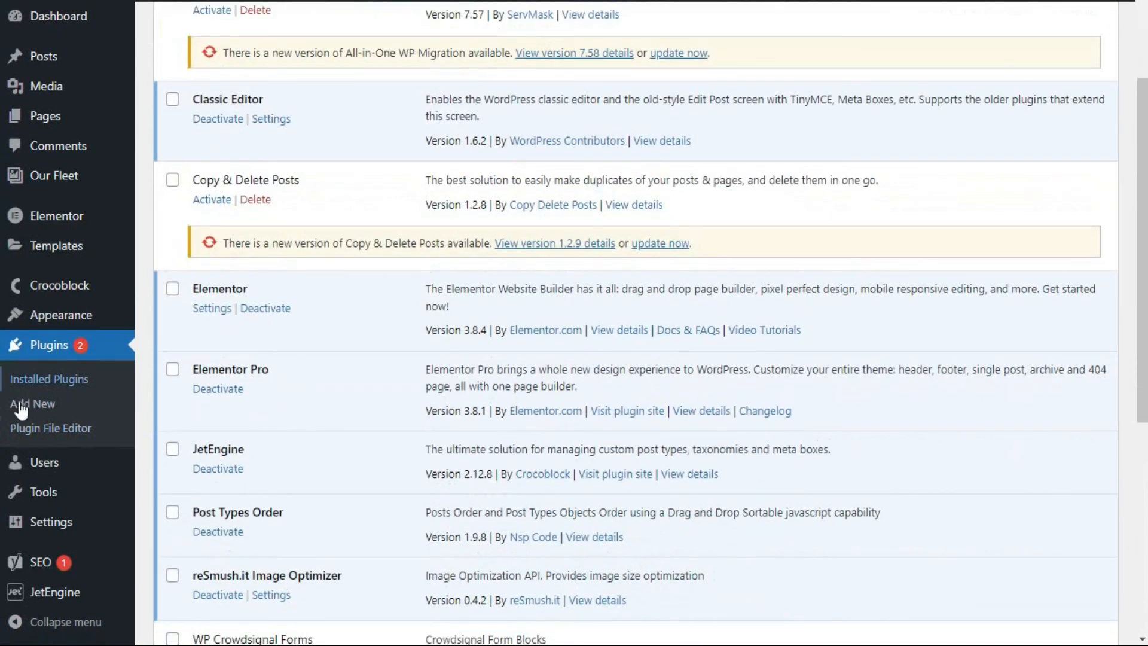
mouse_move(47, 320)
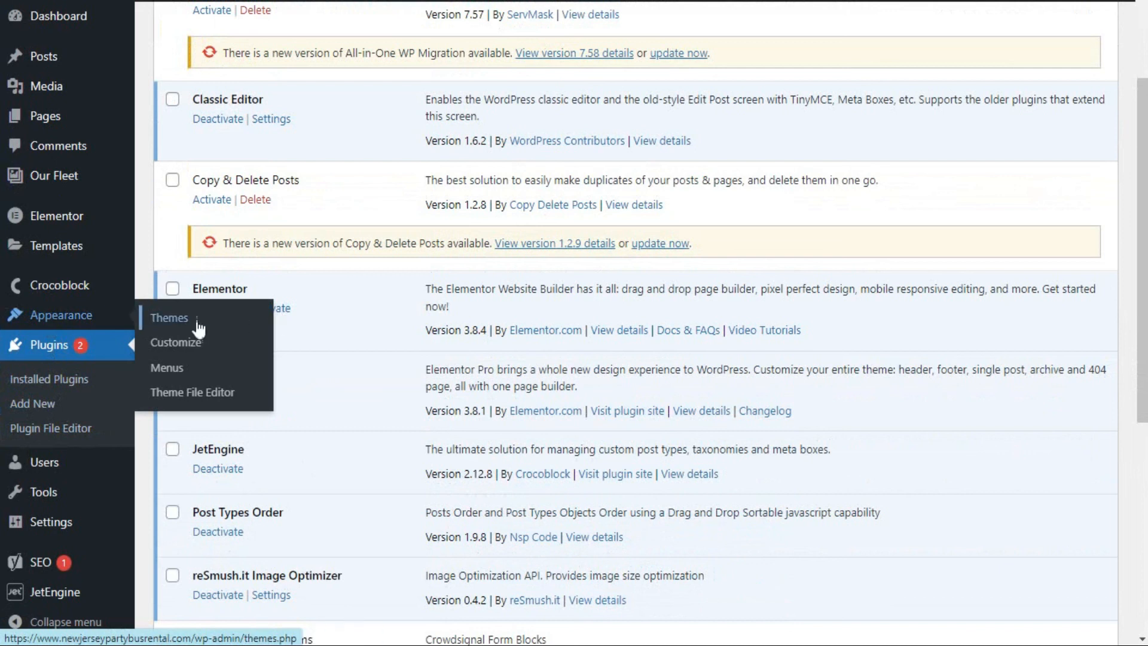